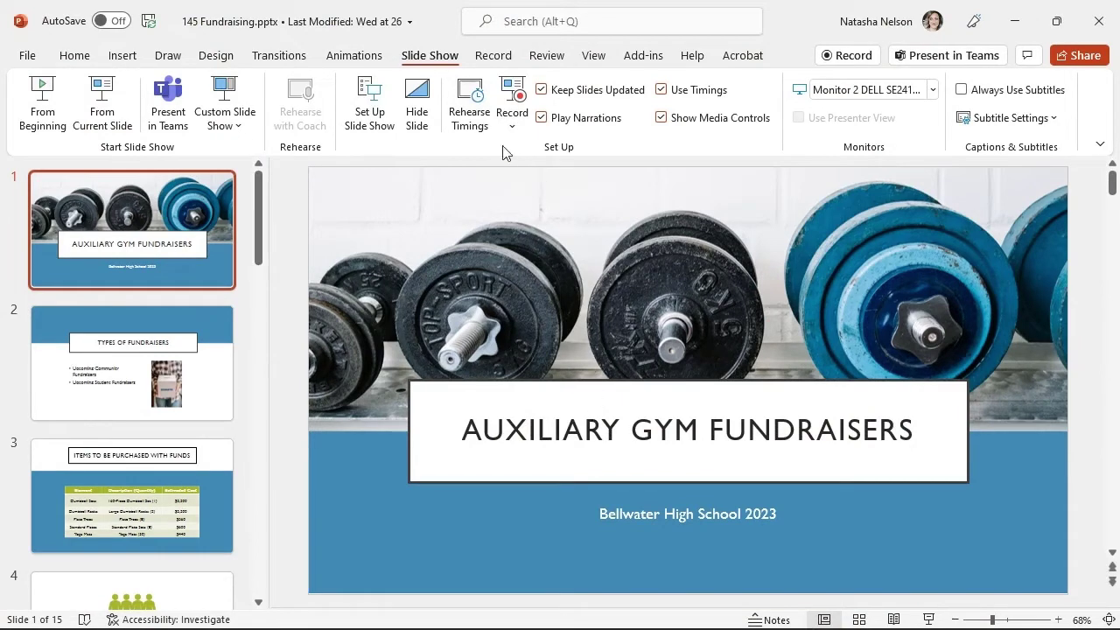
Step: Set the show type to Presented by a speaker (full screen) with slides advanced manually
click(376, 117)
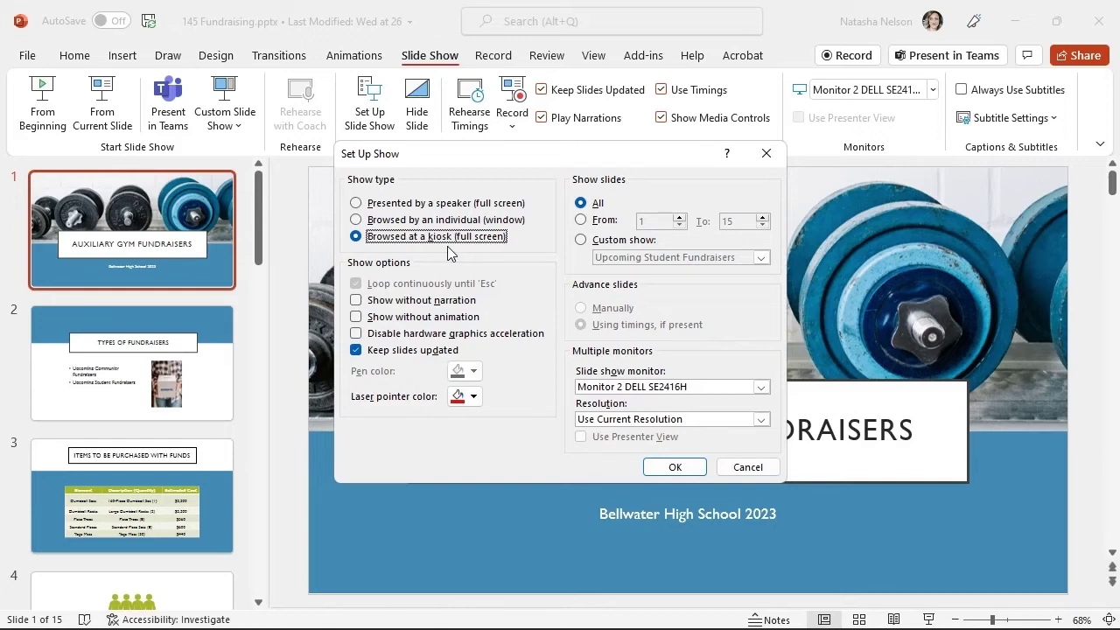
click(357, 204)
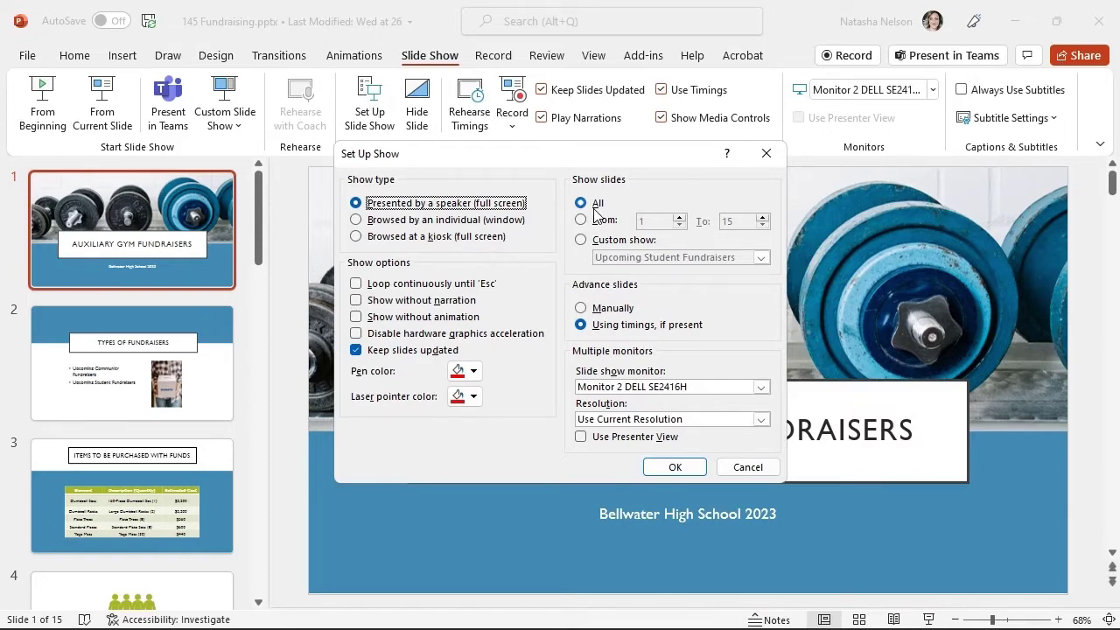
click(580, 312)
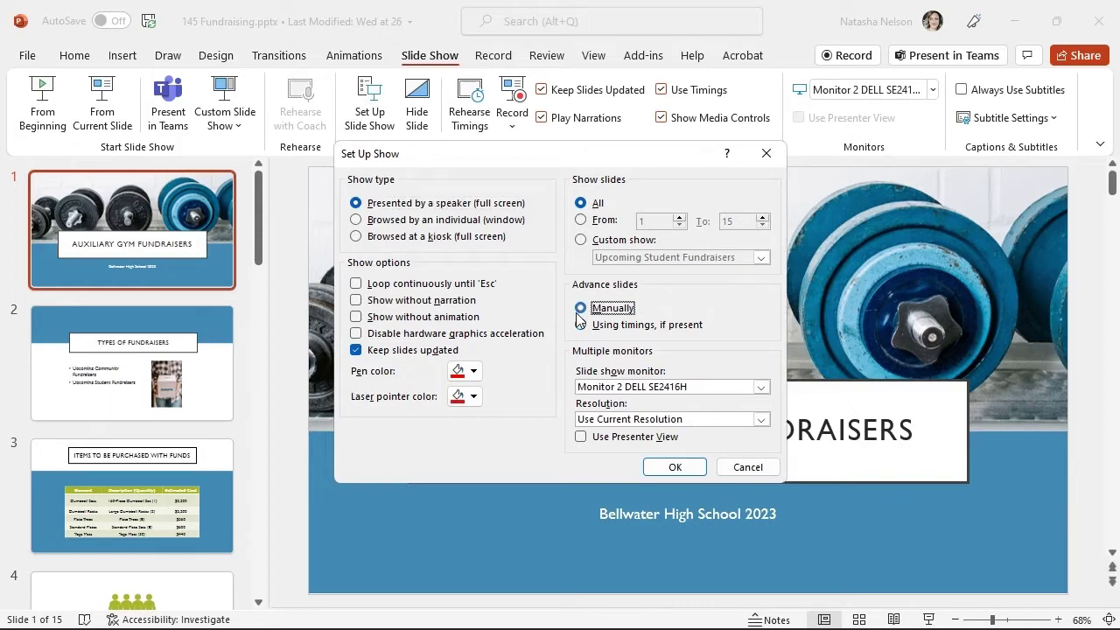
click(675, 466)
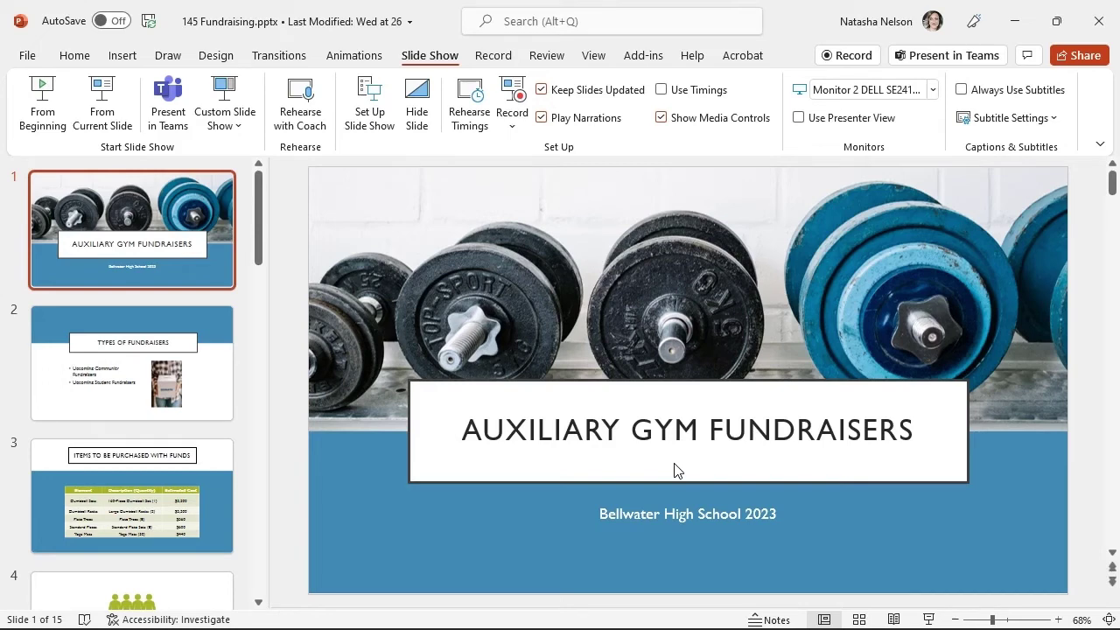
Step: Enable Presenter View and start the slide show from slide 1
click(799, 118)
click(48, 123)
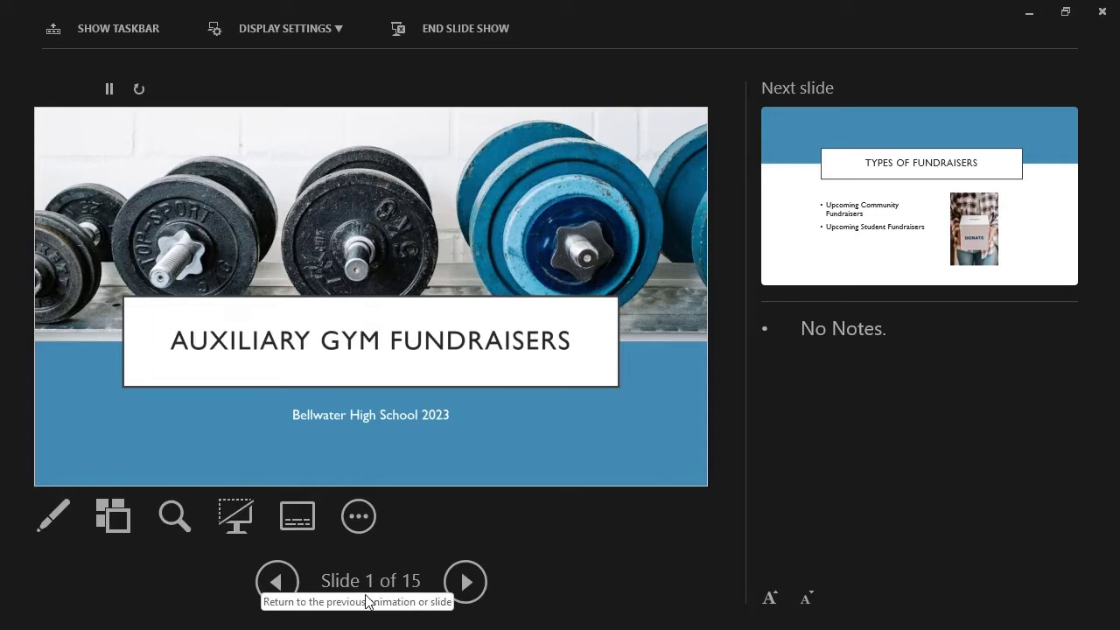
Step: Draw a red pen arrow pointing up at the title on slide 1
click(54, 522)
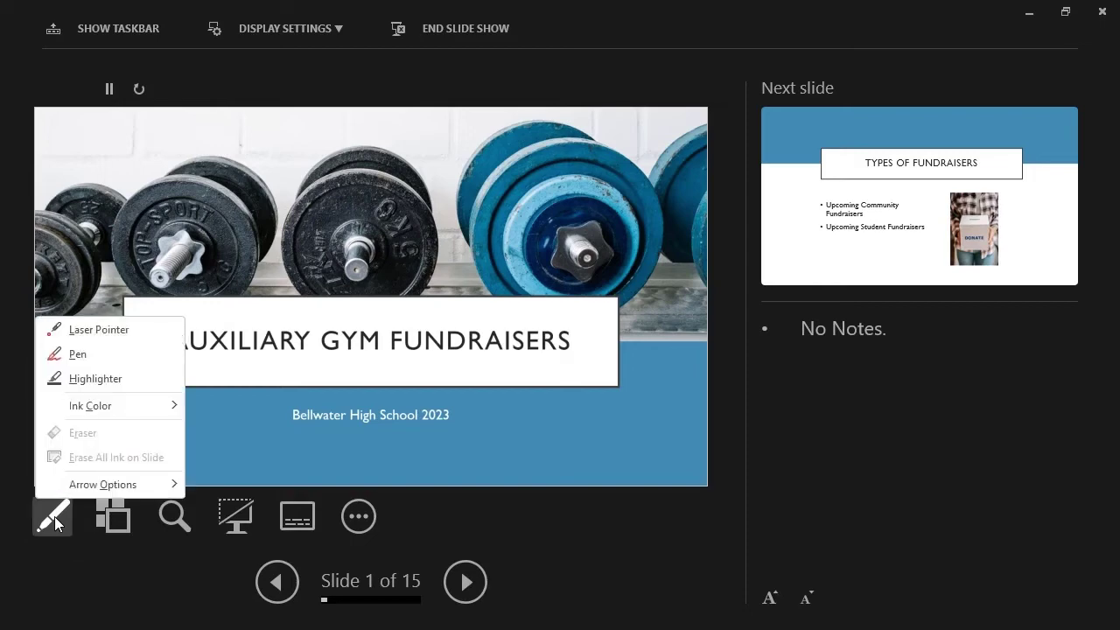
click(78, 355)
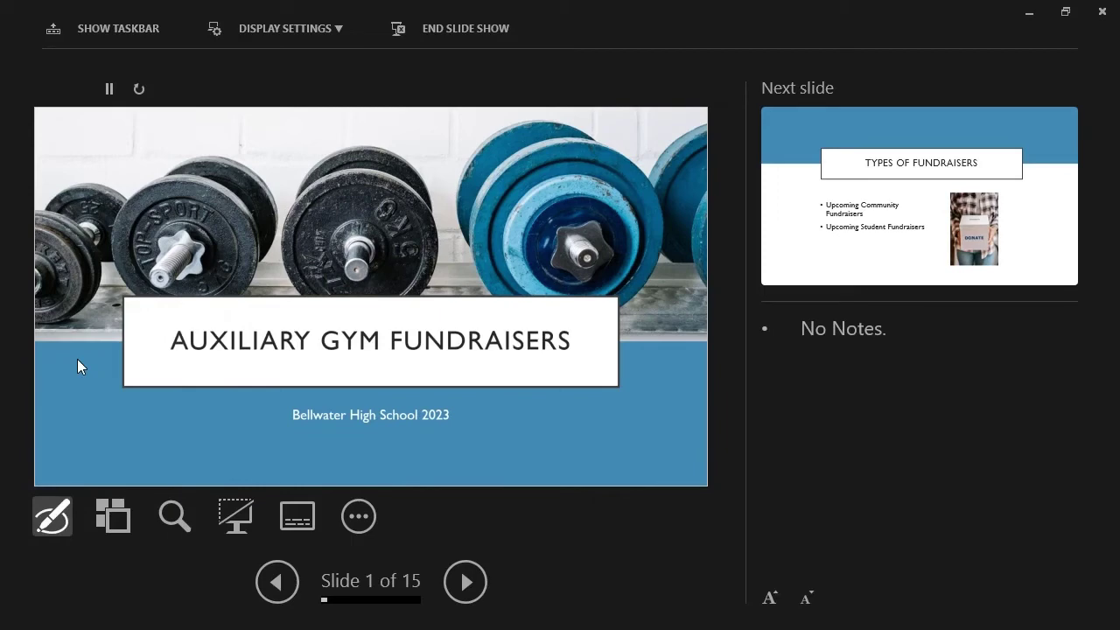
mouse_move(532, 433)
mouse_down()
mouse_move(530, 350)
mouse_move(547, 371)
mouse_up()
Step: Switch the pointer to the laser pointer
click(53, 518)
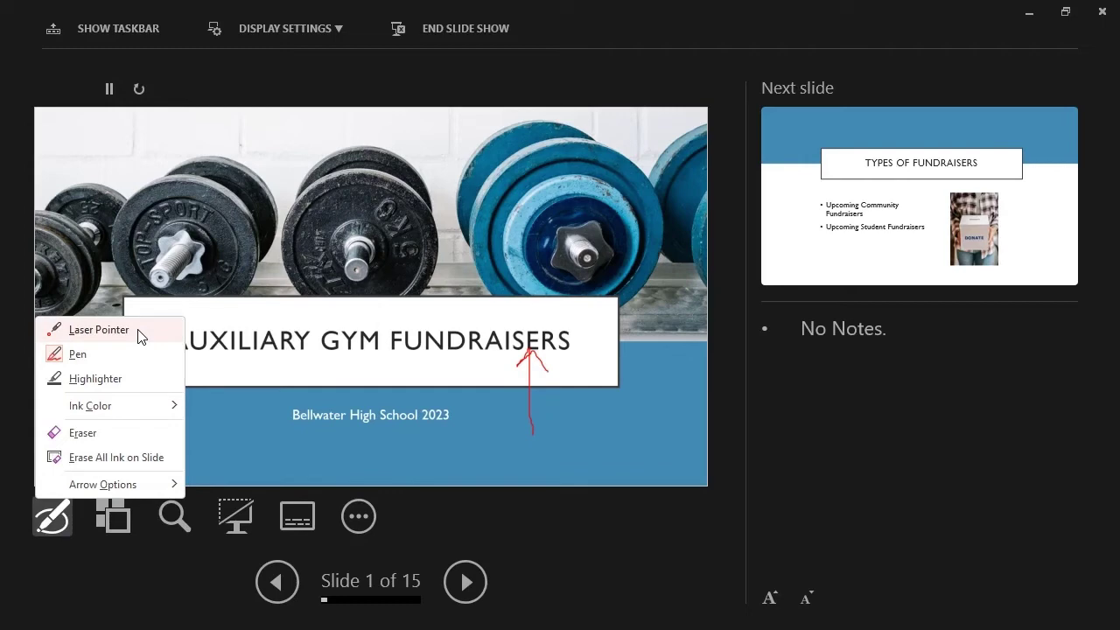
click(99, 330)
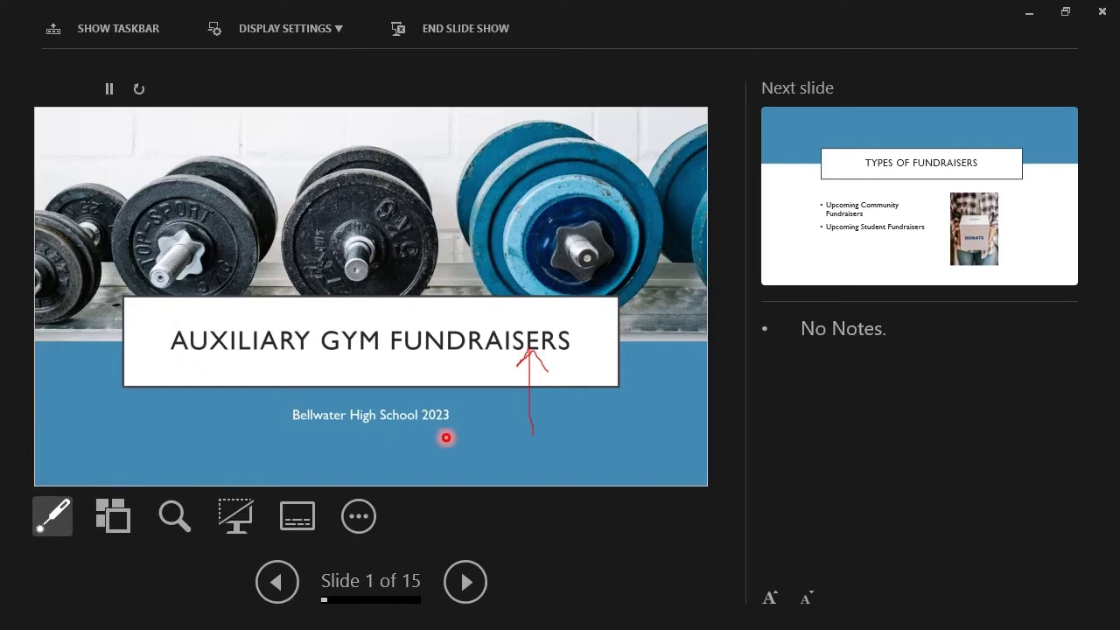
click(63, 512)
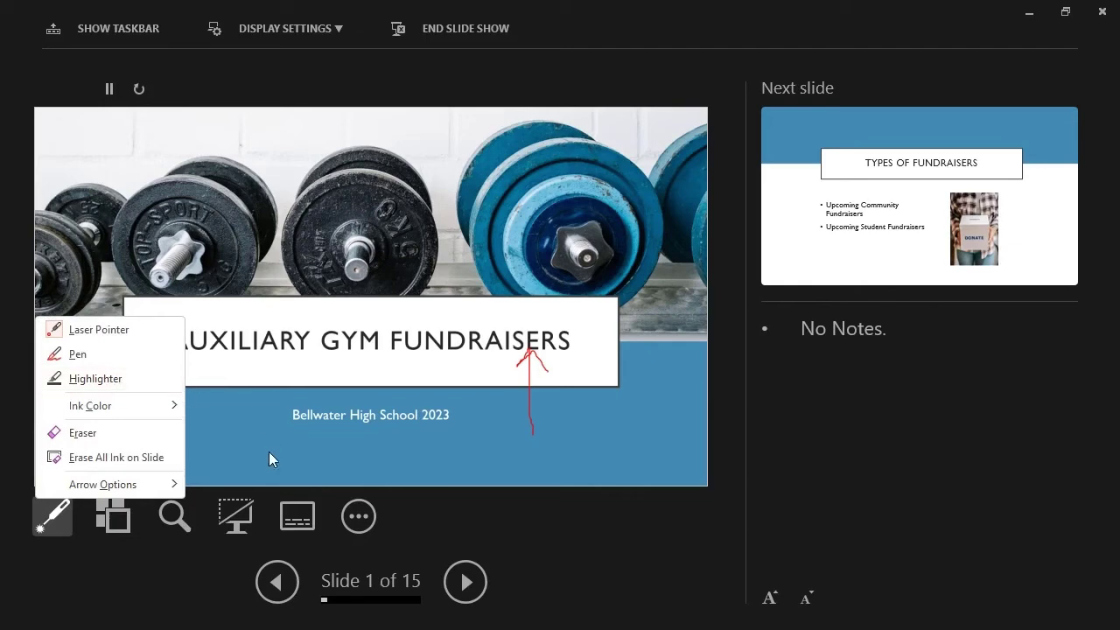
Step: Advance the show to slide 6, Family Fun Day
click(473, 595)
click(471, 591)
click(470, 591)
click(470, 592)
click(471, 592)
click(471, 591)
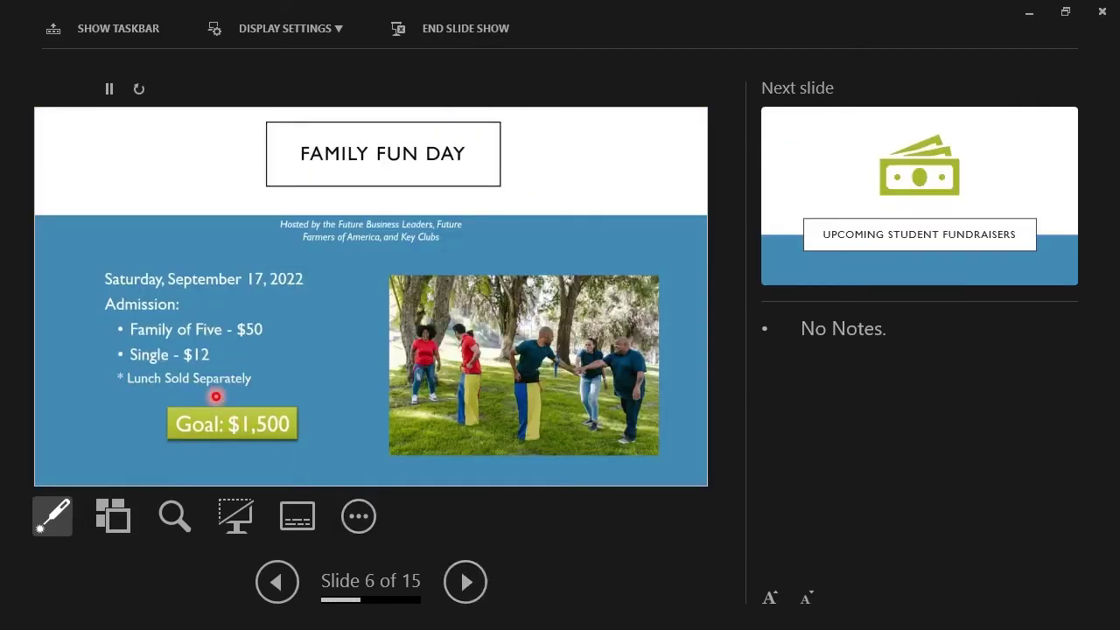
Step: Highlight the 'Lunch Sold Separately' line with the highlighter
click(54, 515)
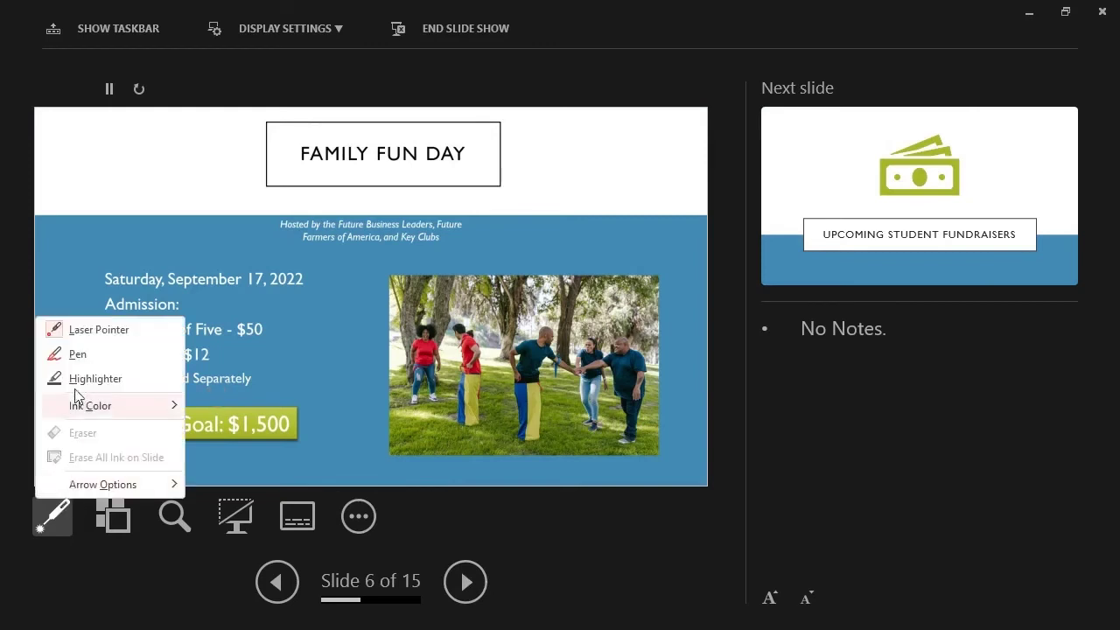
click(81, 379)
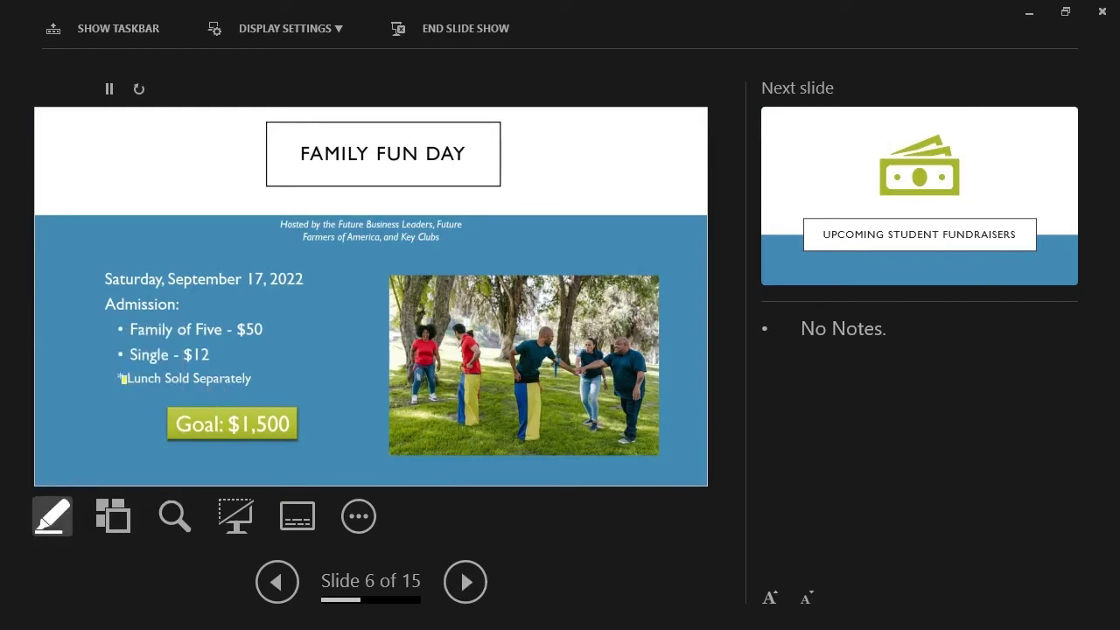
drag(118, 378, 265, 380)
click(53, 516)
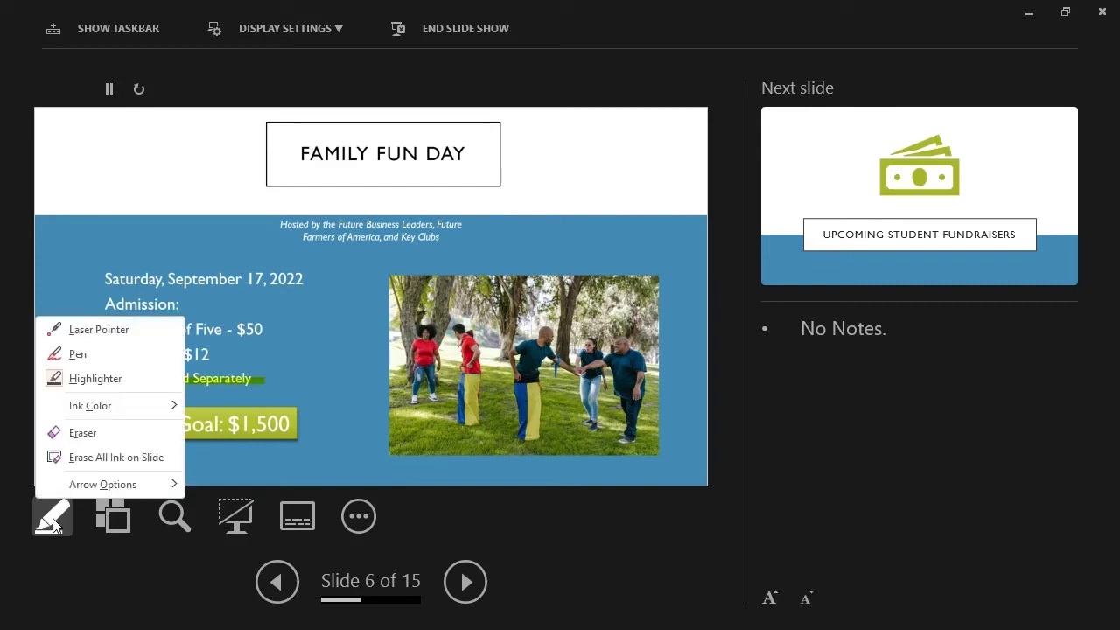
mouse_move(90, 411)
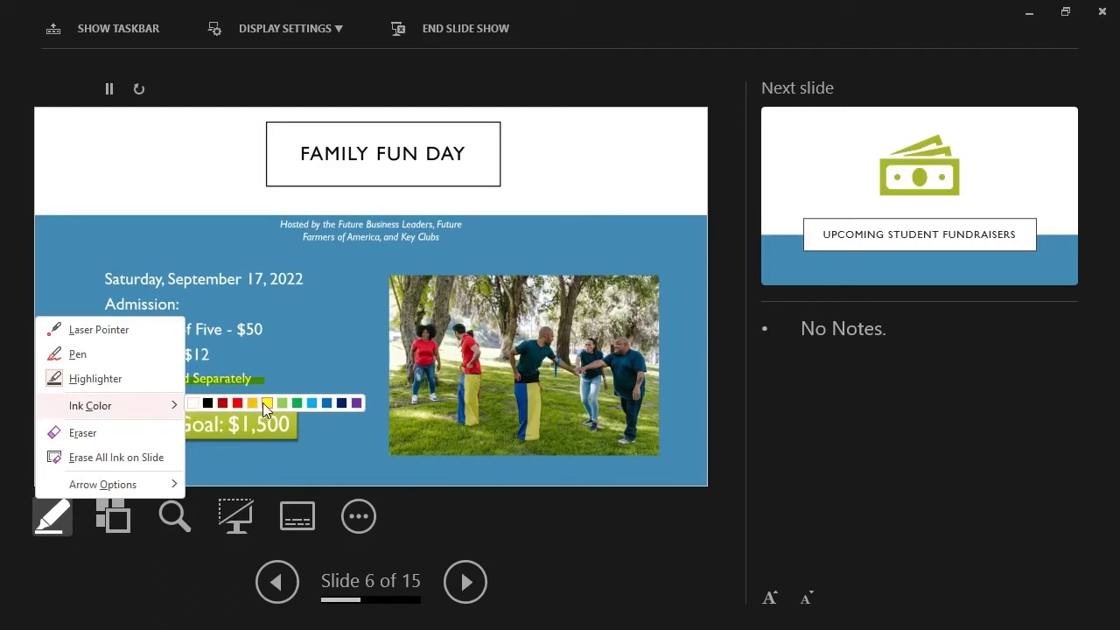
Step: Highlight 'Goal:' in green, then change the ink colour to yellow
click(310, 403)
mouse_move(182, 419)
mouse_down()
mouse_move(229, 429)
mouse_move(175, 434)
mouse_move(225, 429)
mouse_up()
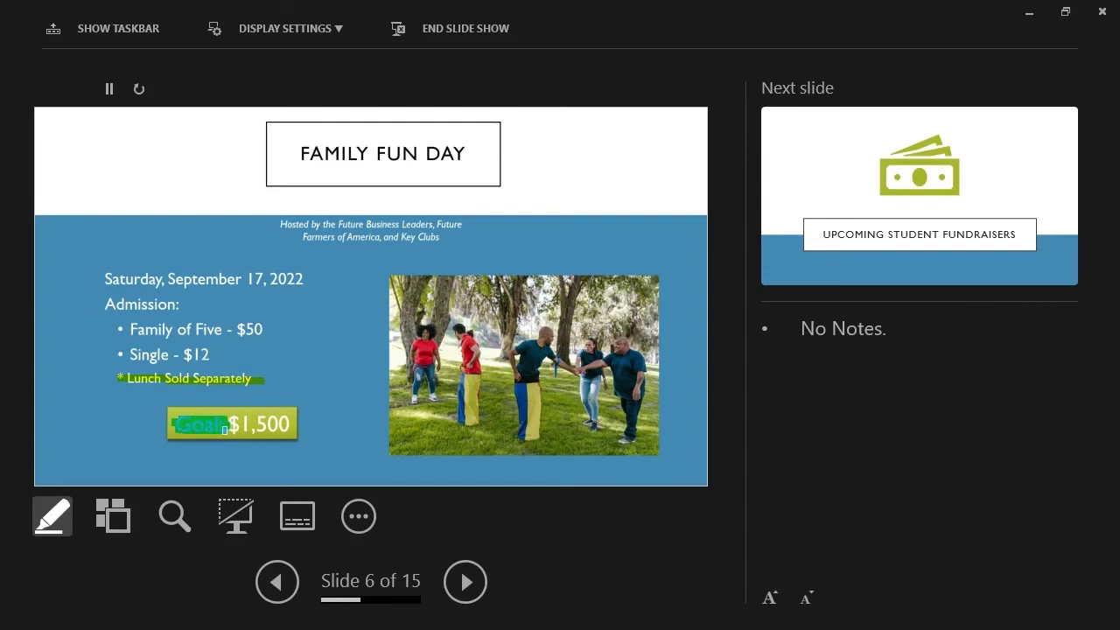
click(58, 521)
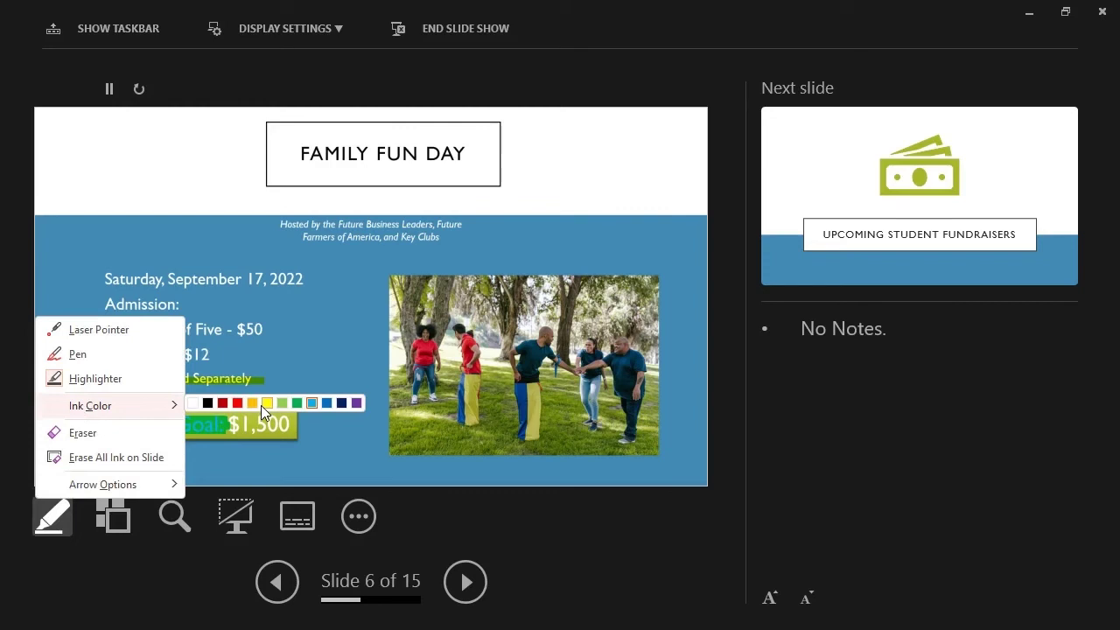
click(260, 405)
Step: Draw a pen mark to the left of the Goal: $1,500 box
click(53, 517)
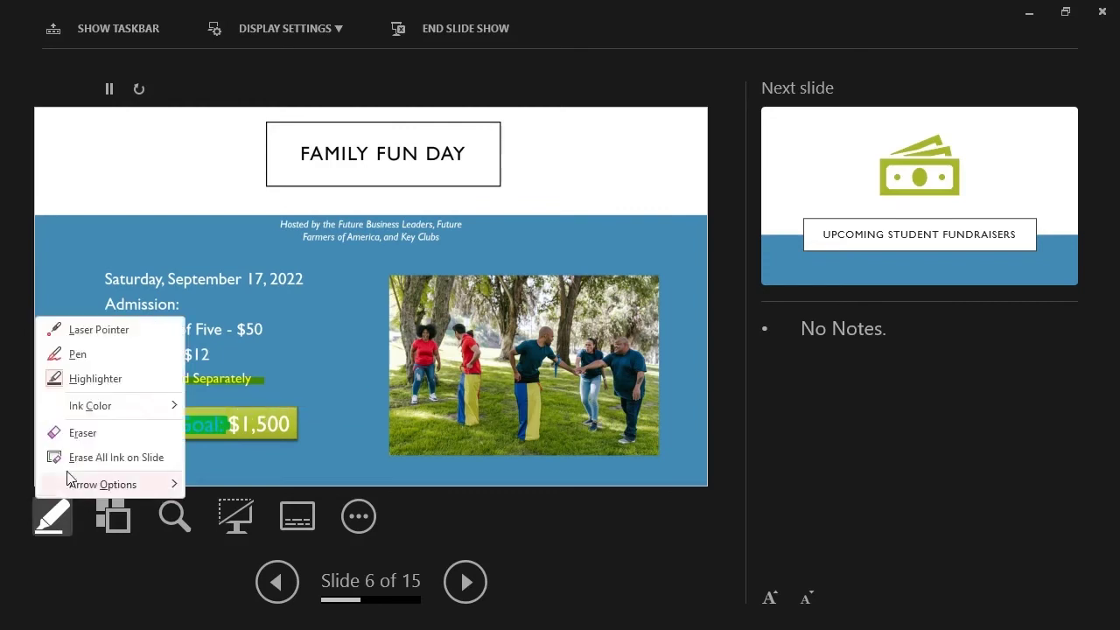
click(79, 354)
mouse_move(66, 418)
mouse_down()
mouse_move(94, 448)
mouse_move(111, 412)
mouse_up()
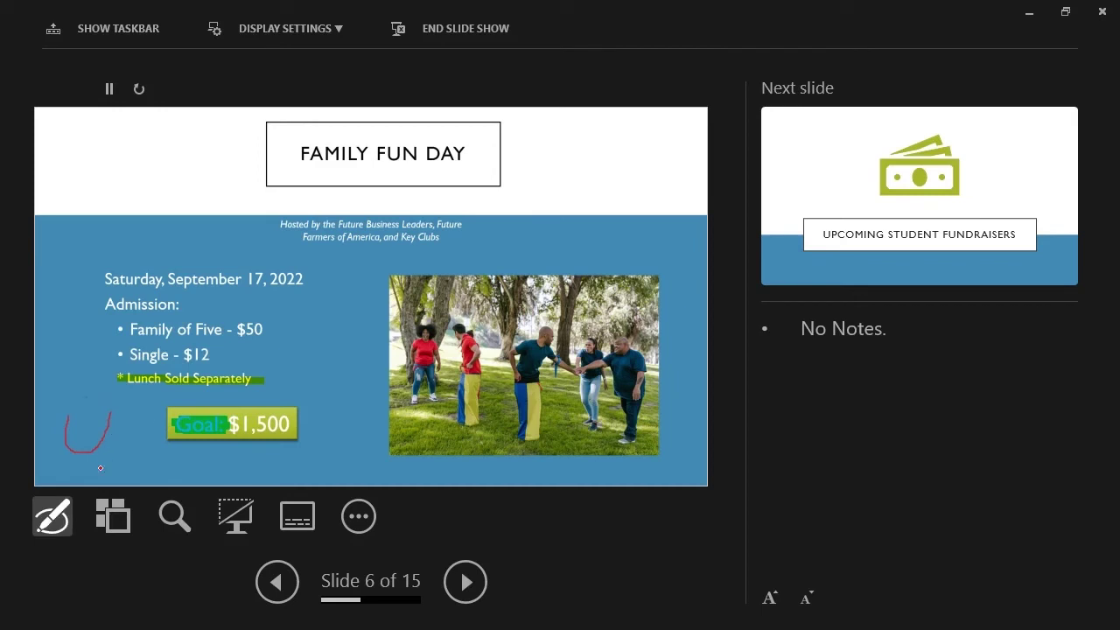
Step: Erase the green highlight over 'Goal:' with the eraser
click(53, 516)
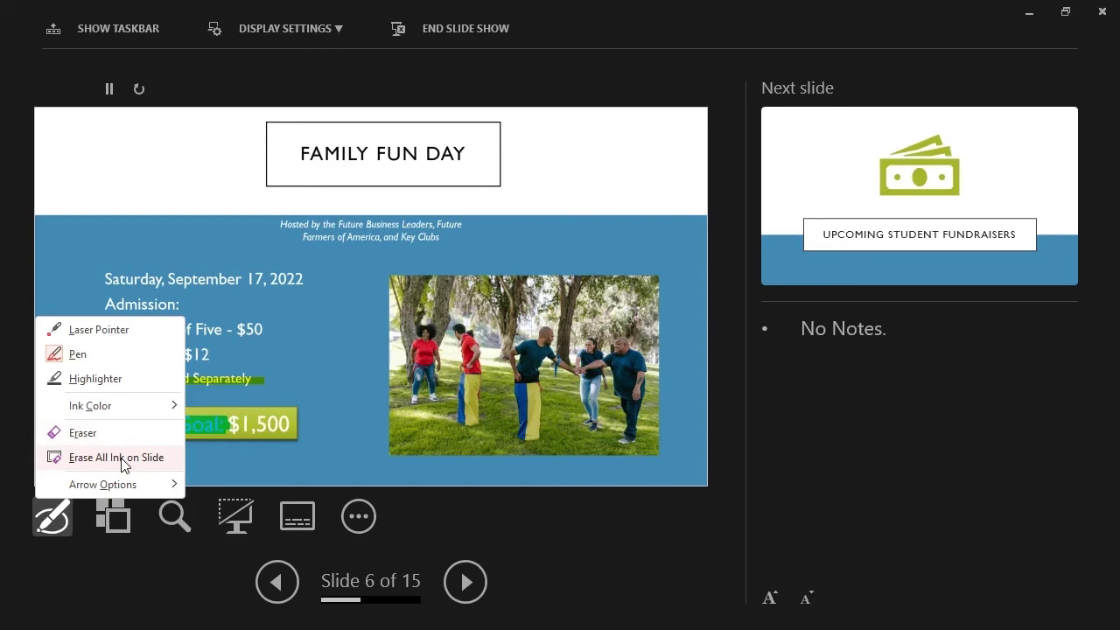
click(83, 432)
click(200, 427)
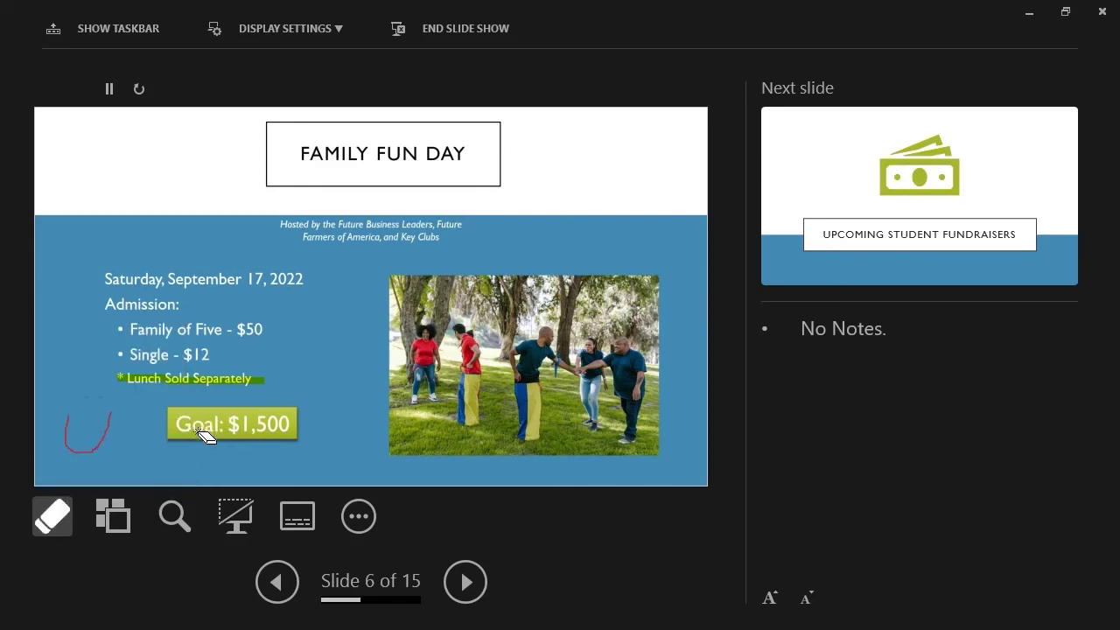